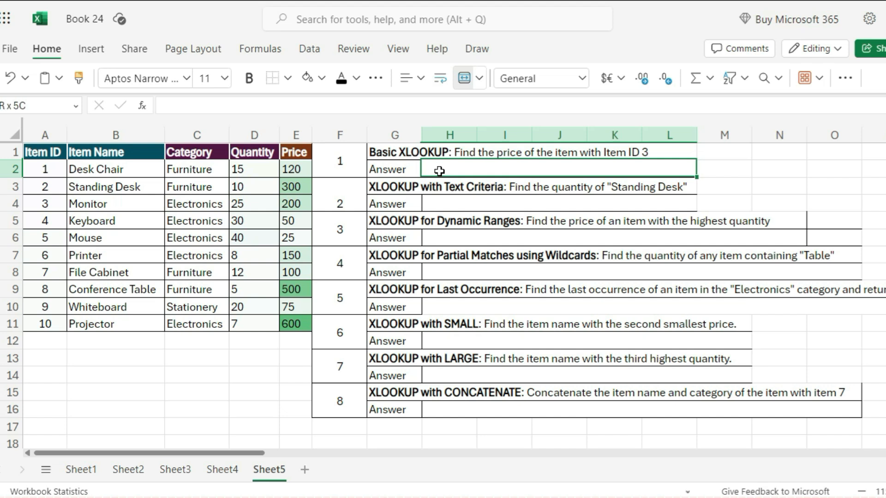
In the first answer cell, enter =XLOOKUP(3,A2:A11,E2:E11) to return the price of Item ID 3
{"action": "double_click", "coordinate": [439, 171]}
{"action": "type", "text": "=XLOOKUP(3"}
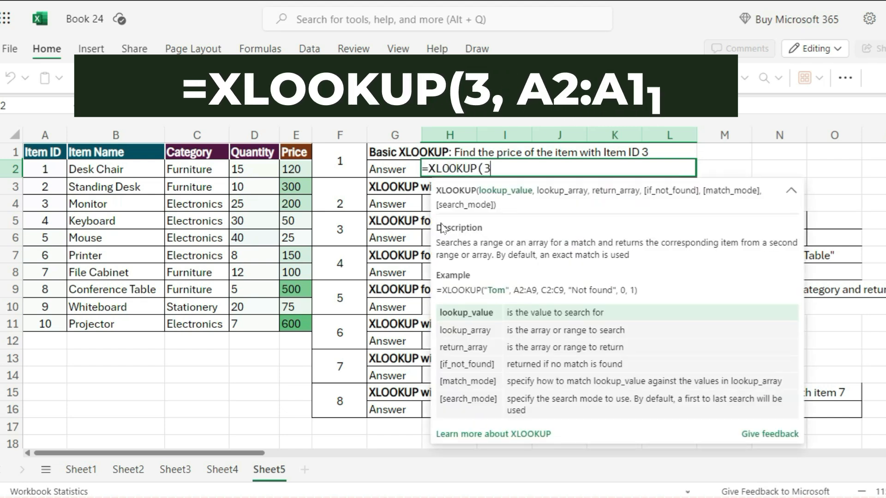
{"action": "type", "text": ","}
{"action": "left_click_drag", "start_coordinate": [46, 169], "coordinate": [52, 324]}
{"action": "type", "text": ","}
{"action": "left_click", "coordinate": [299, 170]}
{"action": "left_click_drag", "start_coordinate": [299, 171], "coordinate": [291, 322]}
{"action": "type", "text": ")"}
{"action": "key", "text": "Return"}
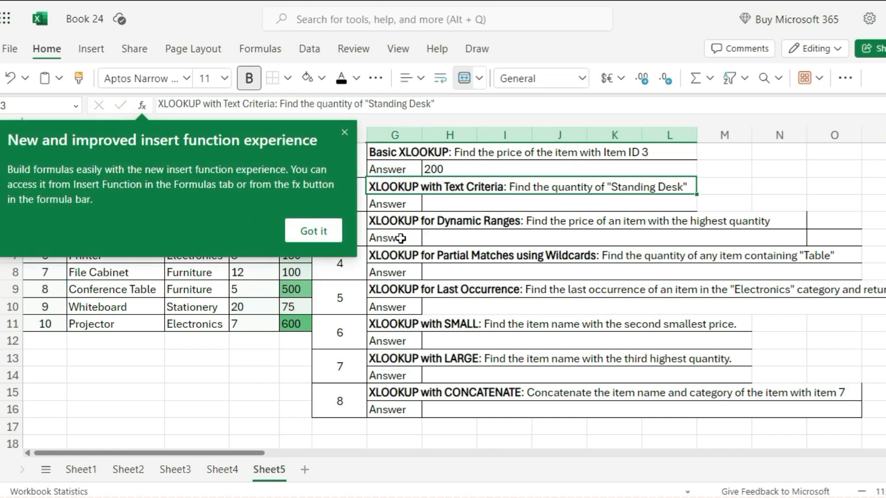
Dismiss the tip and, in the second answer cell, enter =XLOOKUP("Standing Desk",B2:B11,D2:D11) for the Standing Desk quantity
{"action": "left_click", "coordinate": [302, 236]}
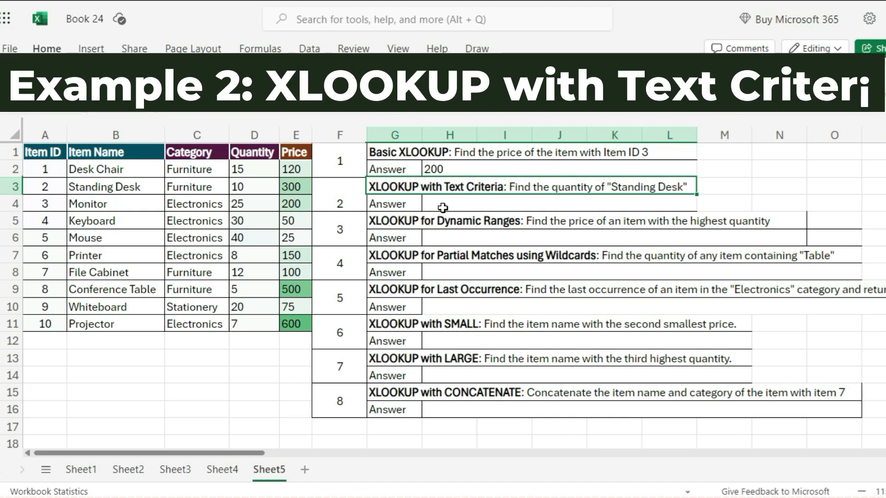
{"action": "left_click", "coordinate": [442, 207]}
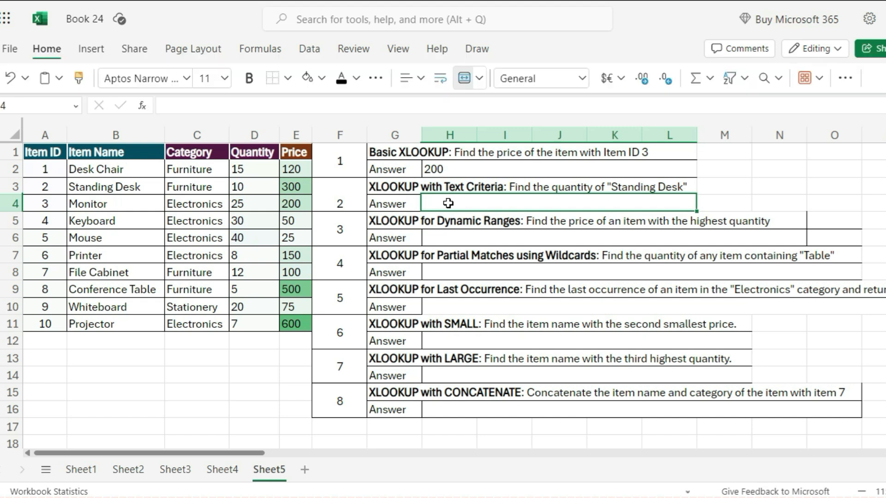
{"action": "left_click", "coordinate": [448, 203]}
{"action": "type", "text": "=xlo"}
{"action": "key", "text": "Tab"}
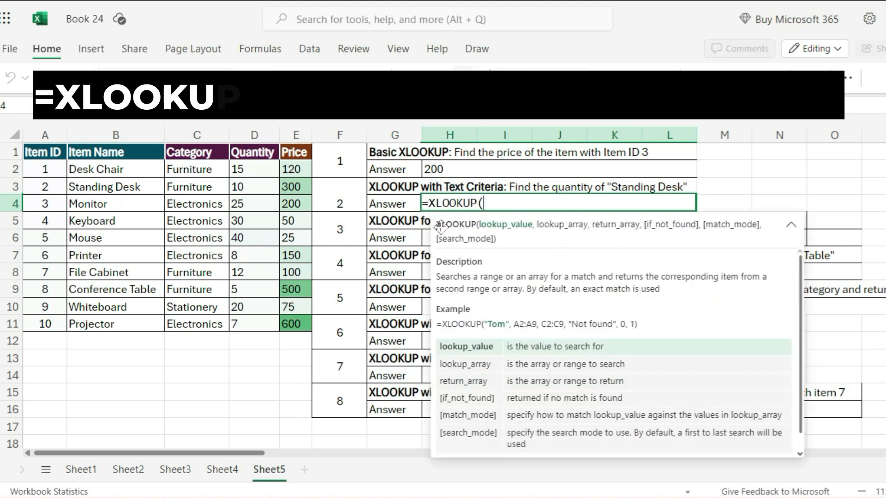
{"action": "type", "text": "\"Standing "}
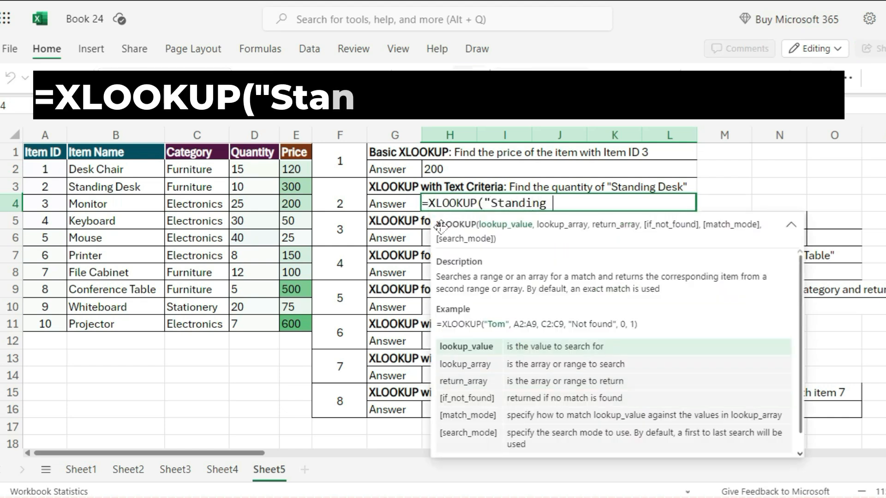
{"action": "type", "text": "Desk\","}
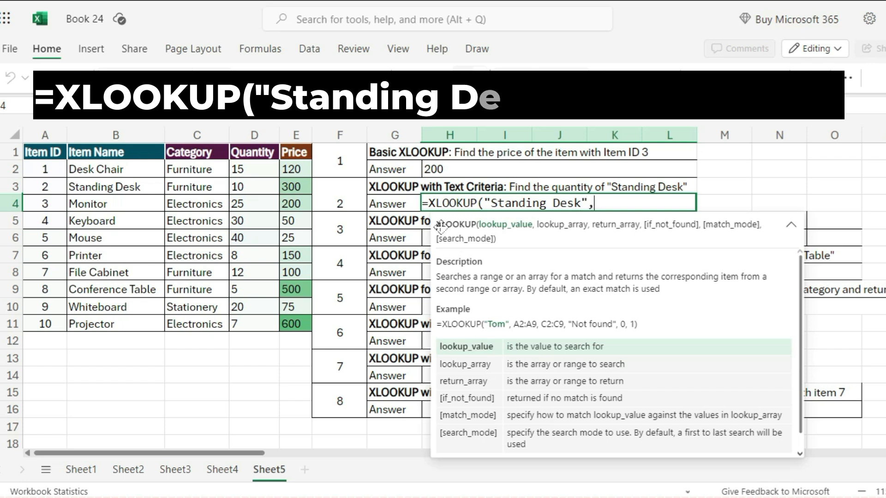
{"action": "left_click_drag", "start_coordinate": [77, 166], "coordinate": [91, 322]}
{"action": "type", "text": ","}
{"action": "left_click_drag", "start_coordinate": [240, 170], "coordinate": [251, 324]}
{"action": "type", "text": ")"}
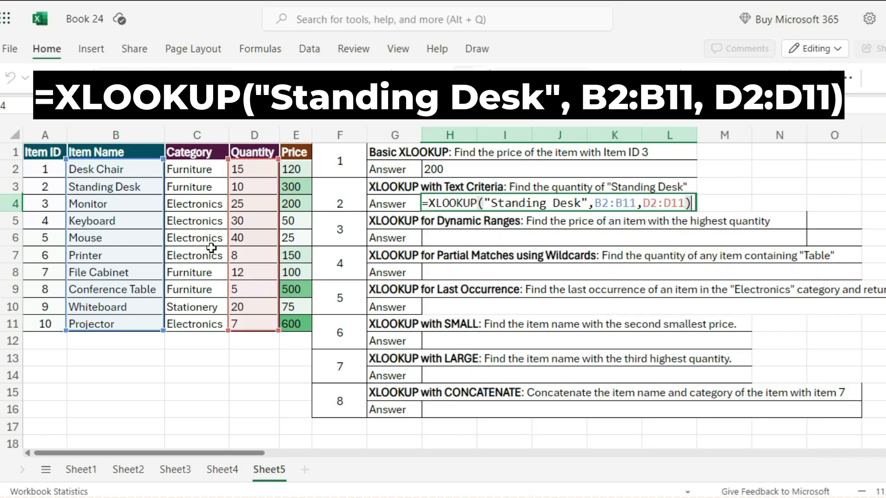
{"action": "key", "text": "Return"}
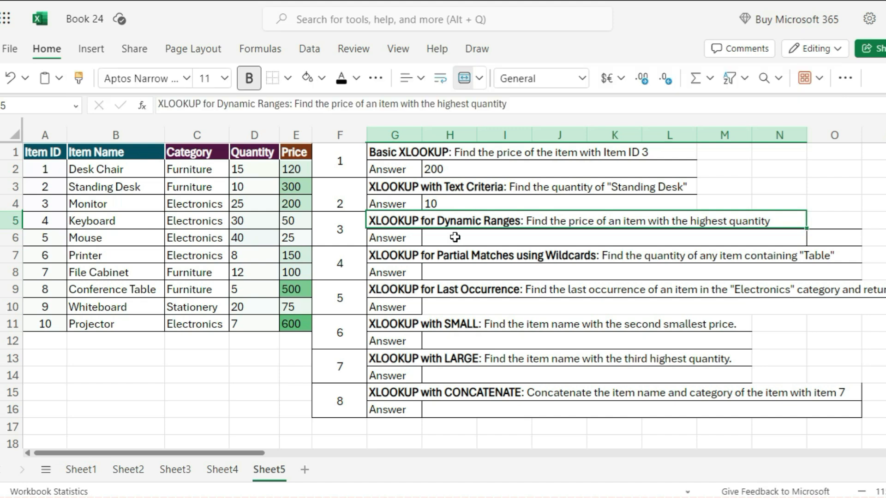
In the third answer cell, enter =XLOOKUP(MAX(D2:D11),D2:D11,E2:E11) to get the price of the highest-quantity item
{"action": "left_click", "coordinate": [452, 241]}
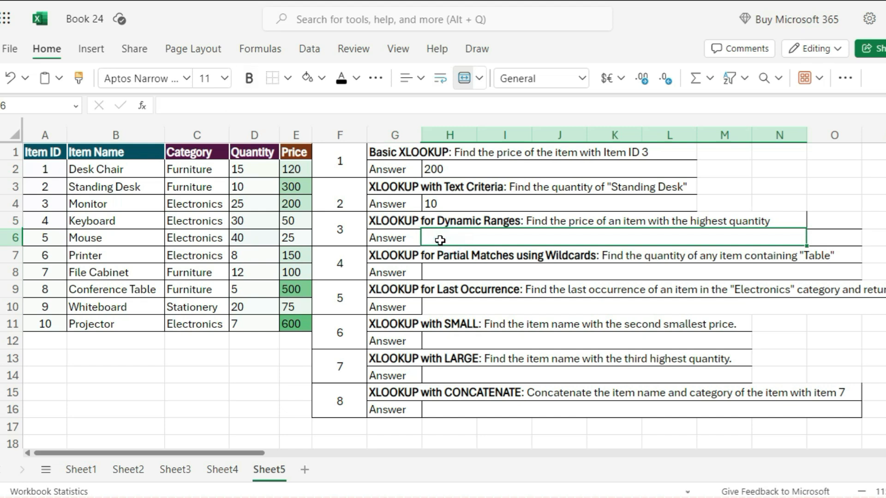
{"action": "type", "text": "=XLOOKUP("}
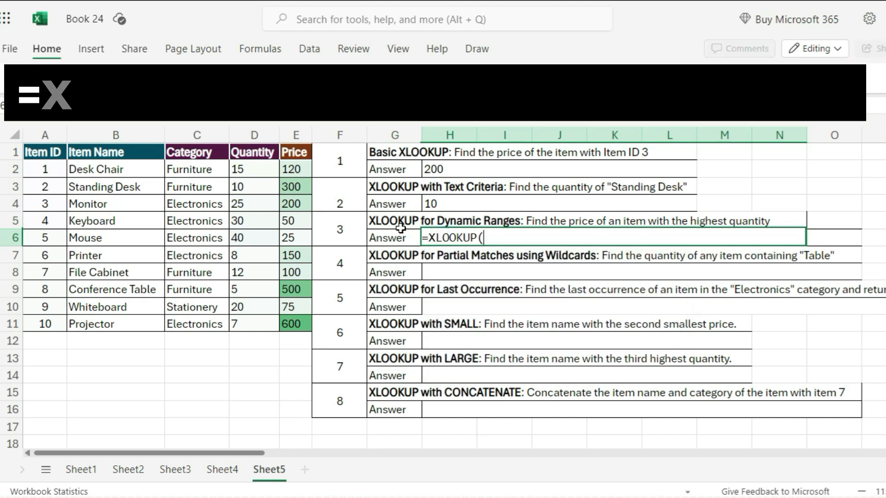
{"action": "type", "text": "max"}
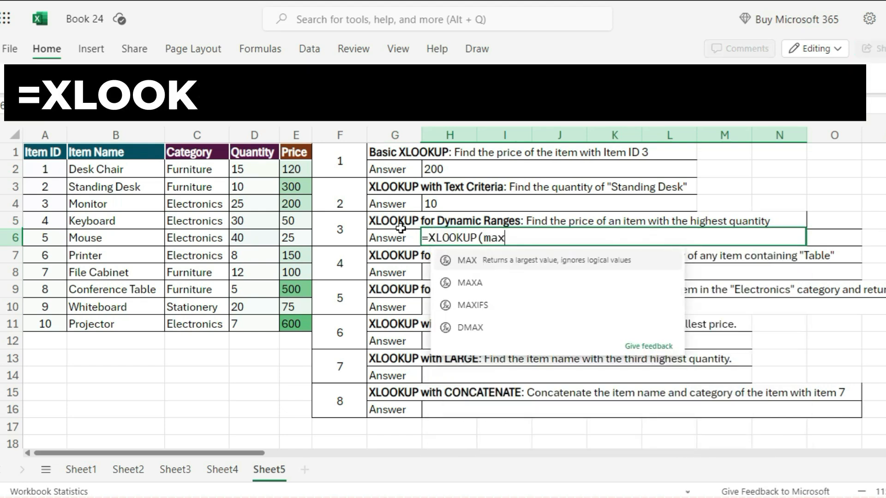
{"action": "key", "text": "Tab"}
{"action": "left_click_drag", "start_coordinate": [245, 169], "coordinate": [253, 323]}
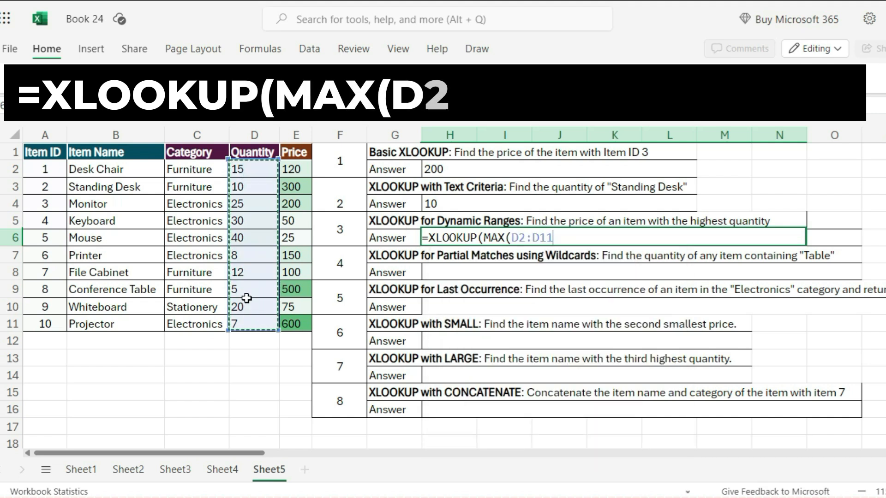
{"action": "type", "text": "),"}
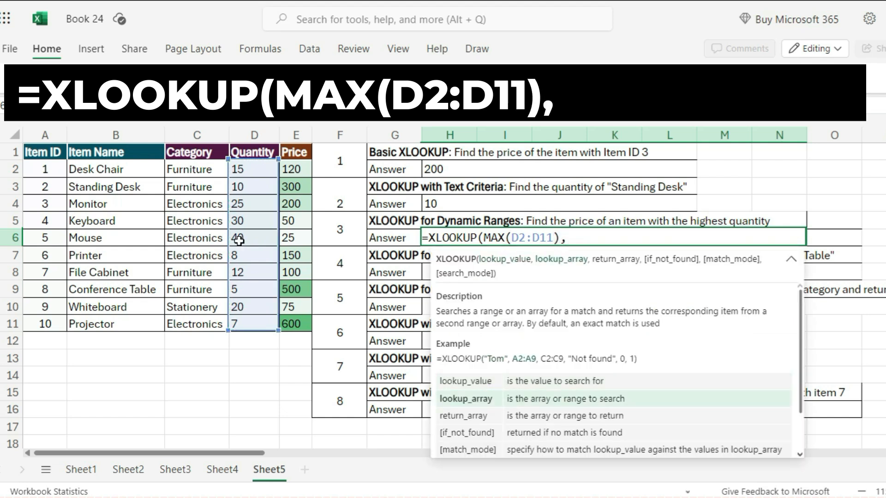
{"action": "left_click_drag", "start_coordinate": [244, 169], "coordinate": [259, 331]}
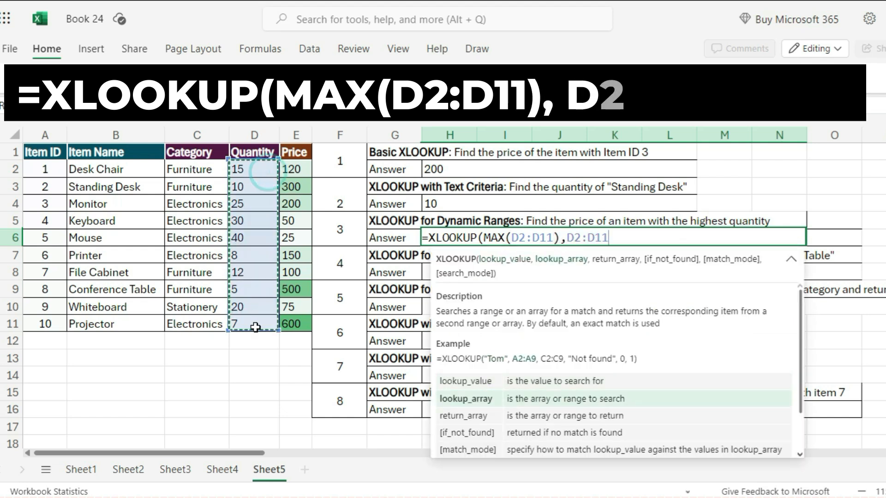
{"action": "type", "text": ","}
{"action": "left_click_drag", "start_coordinate": [293, 169], "coordinate": [297, 326]}
{"action": "type", "text": ")"}
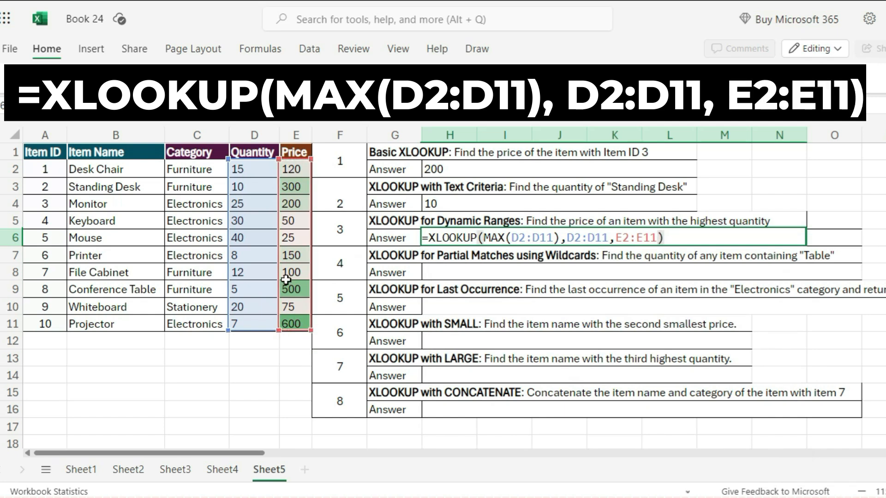
{"action": "key", "text": "Return"}
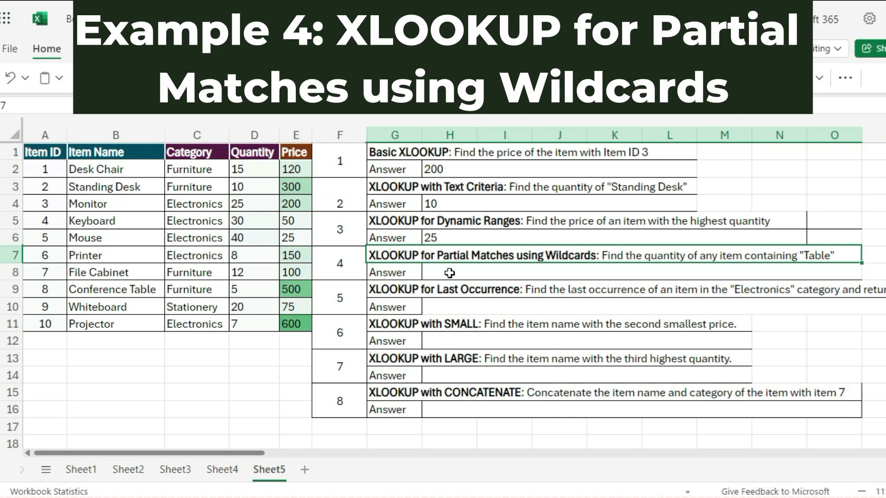
In the fourth answer cell, enter =XLOOKUP("*Table*",B2:B11,D2:D11,,2) to find a wildcard match's quantity
{"action": "left_click", "coordinate": [449, 273]}
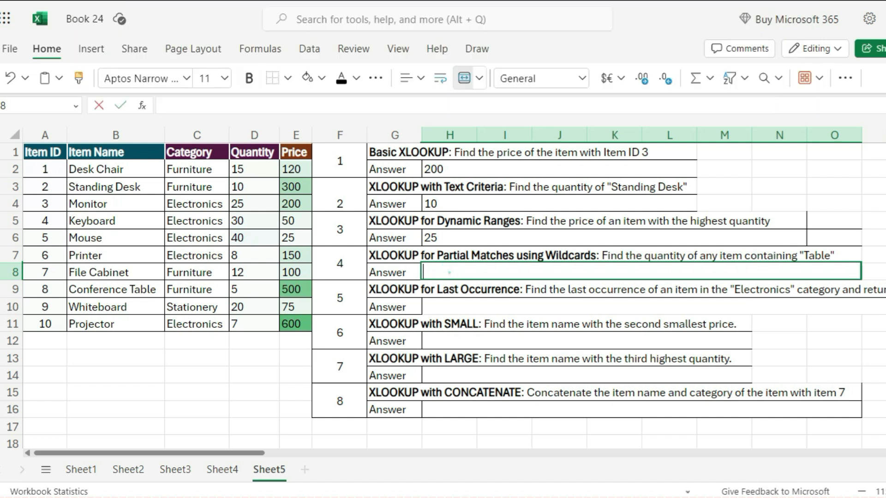
{"action": "double_click", "coordinate": [450, 273]}
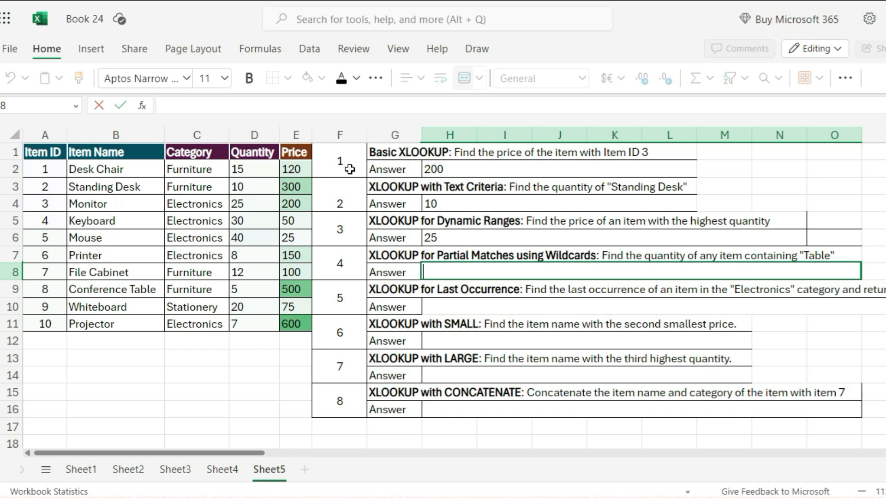
{"action": "type", "text": "=xl"}
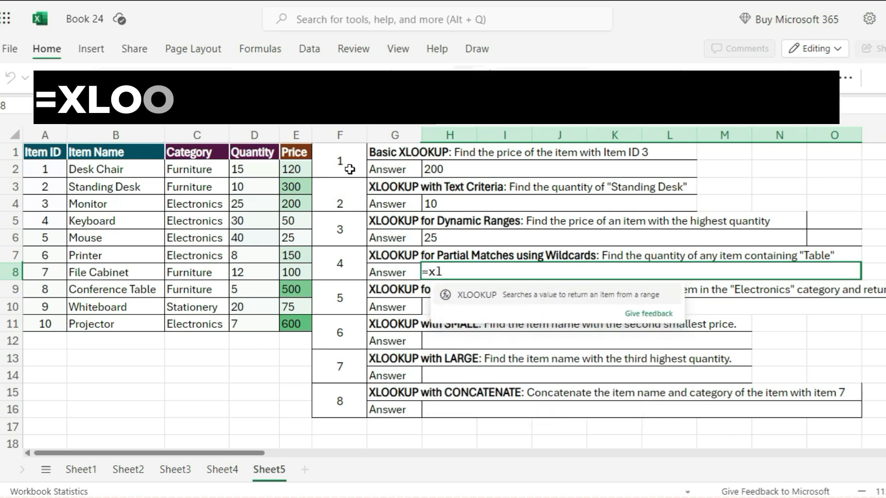
{"action": "key", "text": "Tab"}
{"action": "type", "text": "\"*"}
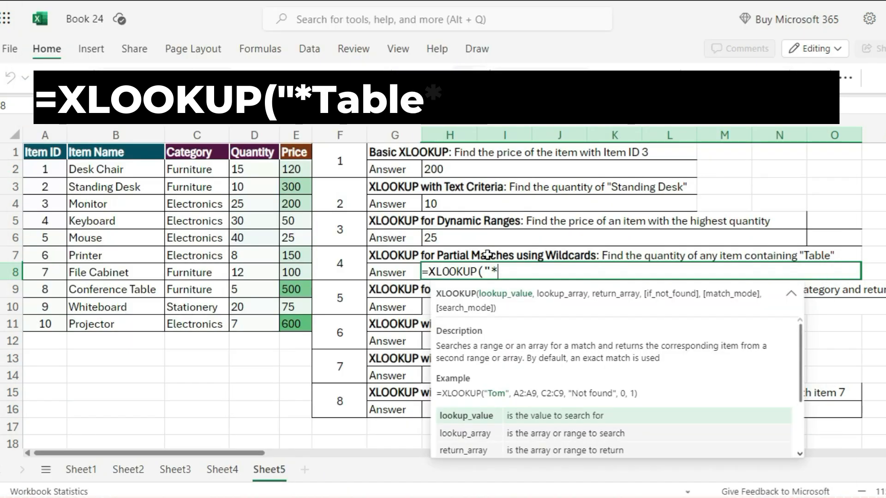
{"action": "type", "text": "Table*"}
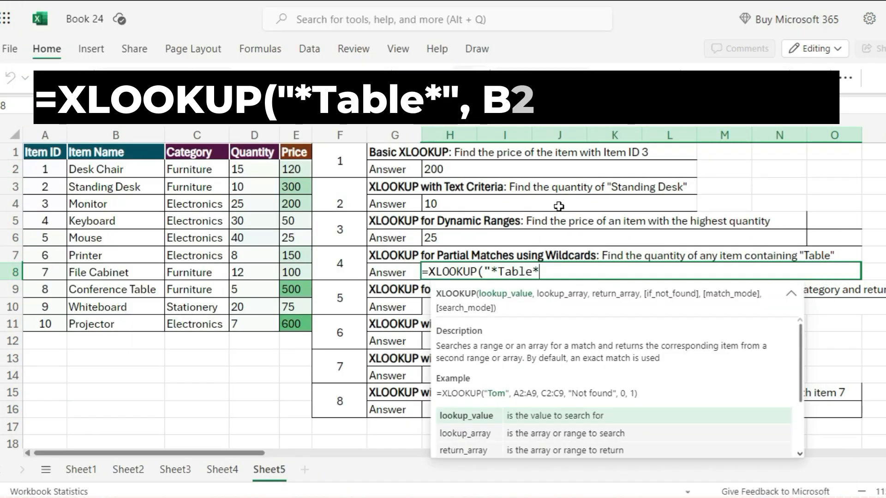
{"action": "type", "text": "\","}
{"action": "left_click_drag", "start_coordinate": [127, 177], "coordinate": [121, 321]}
{"action": "type", "text": ","}
{"action": "left_click_drag", "start_coordinate": [243, 169], "coordinate": [251, 319]}
{"action": "type", "text": ","}
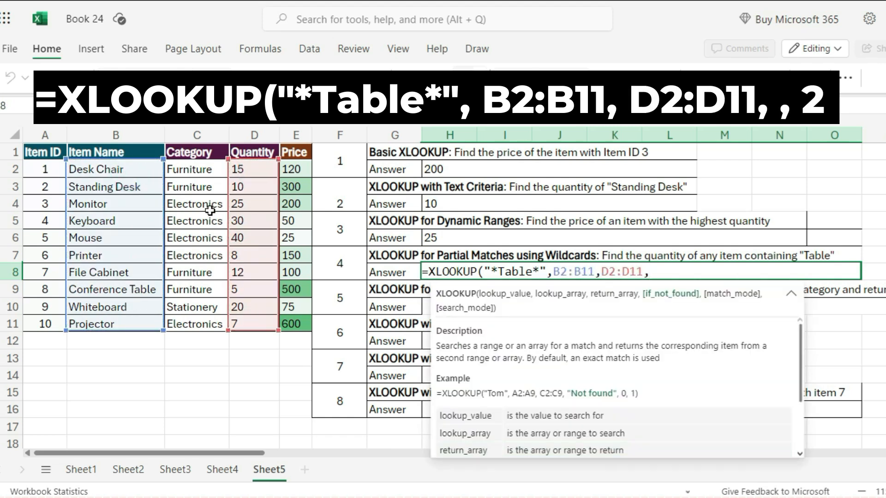
{"action": "type", "text": ",2)"}
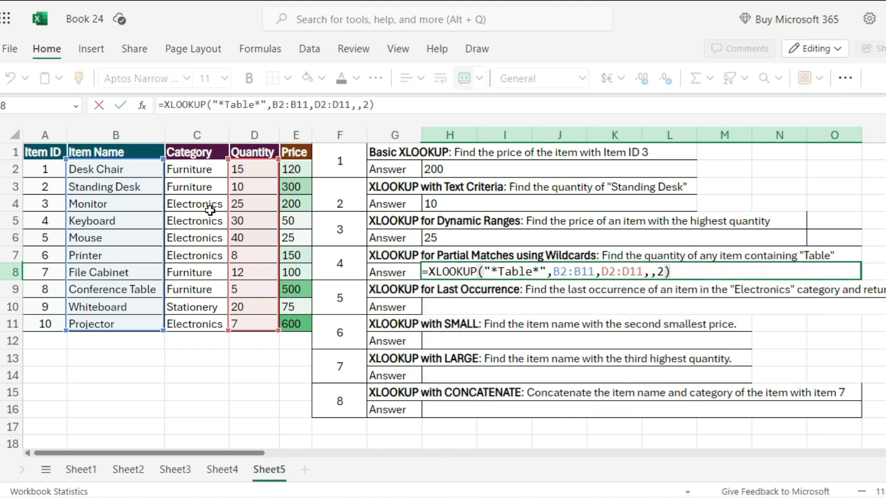
{"action": "key", "text": "Return"}
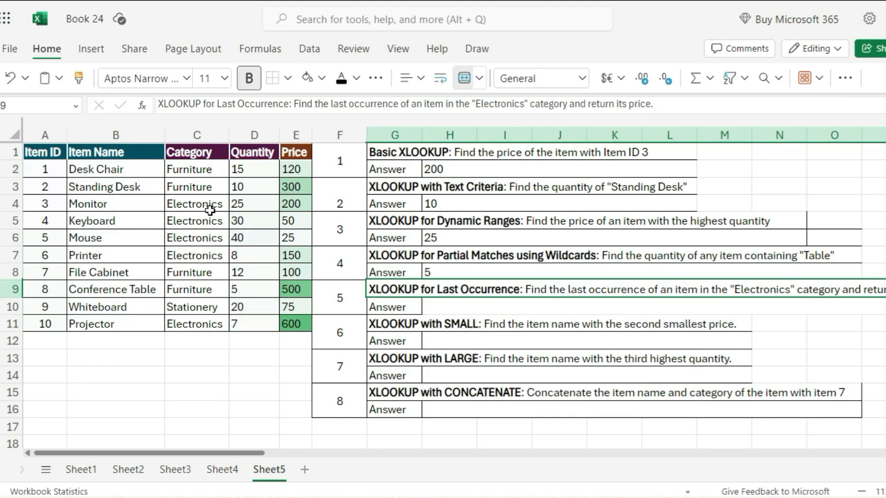
In the fifth answer cell, enter =XLOOKUP("Electronics",C2:C11,E2:E11,,2,-1) to return the last Electronics item's price
{"action": "left_click", "coordinate": [459, 307]}
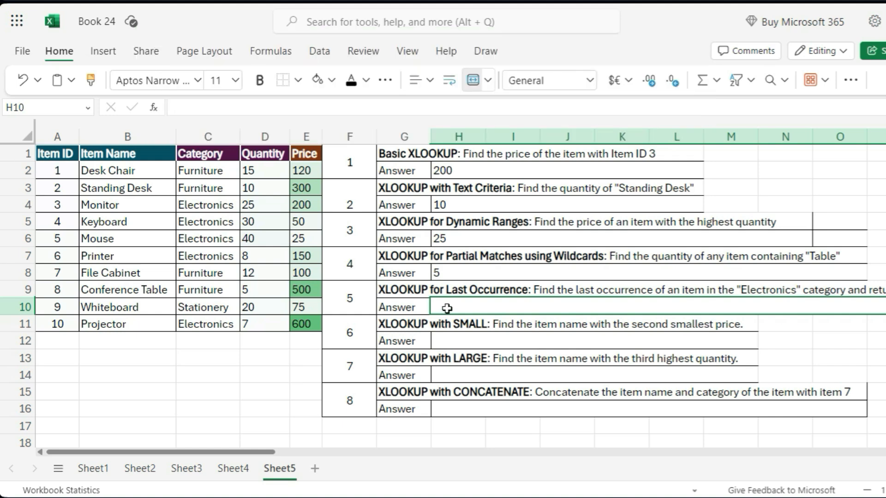
{"action": "double_click", "coordinate": [447, 308]}
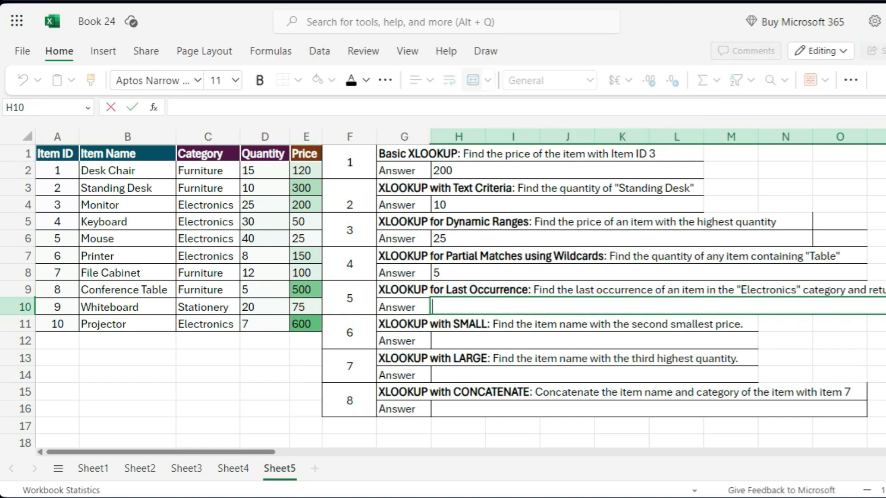
{"action": "type", "text": "=xlookup"}
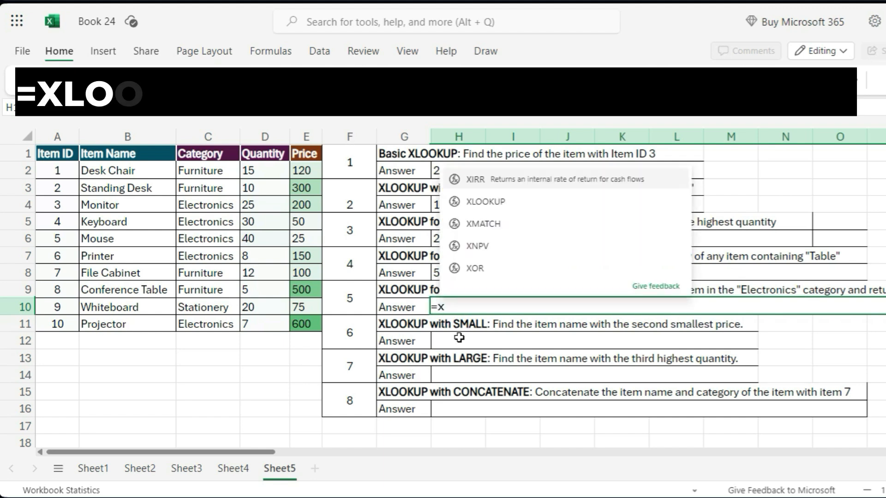
{"action": "key", "text": "Tab"}
{"action": "type", "text": "\"Elec"}
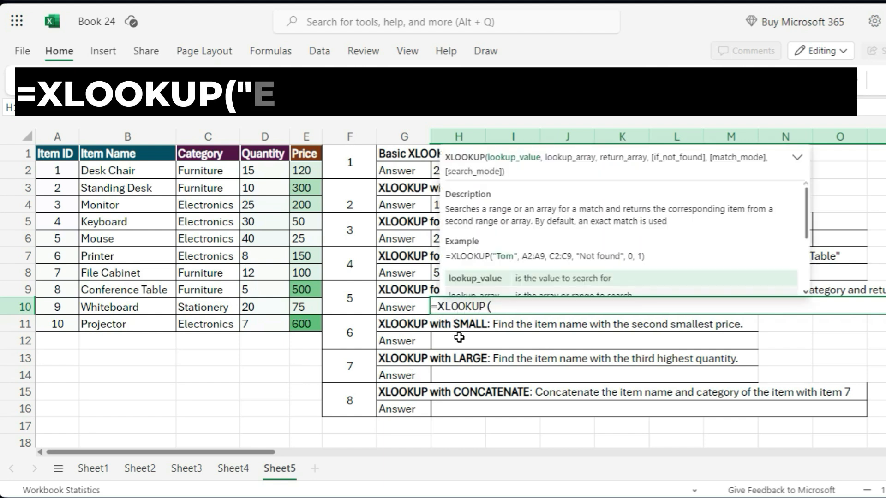
{"action": "type", "text": "tron"}
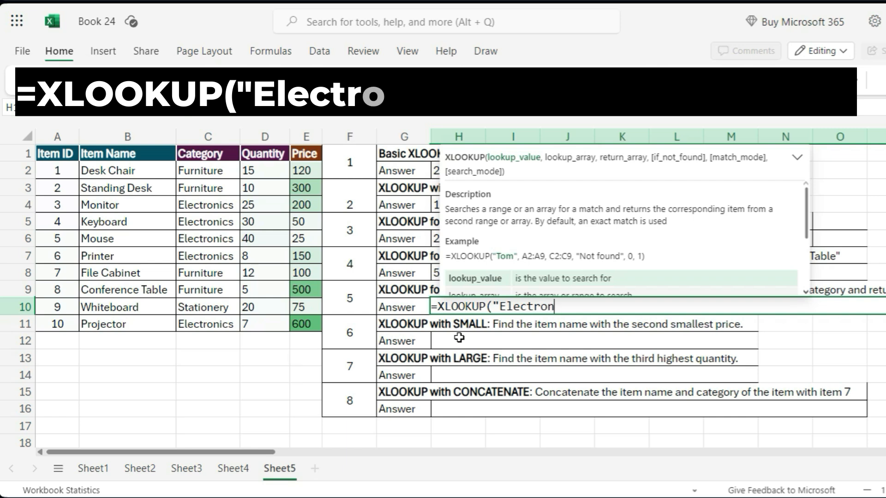
{"action": "type", "text": "ics\","}
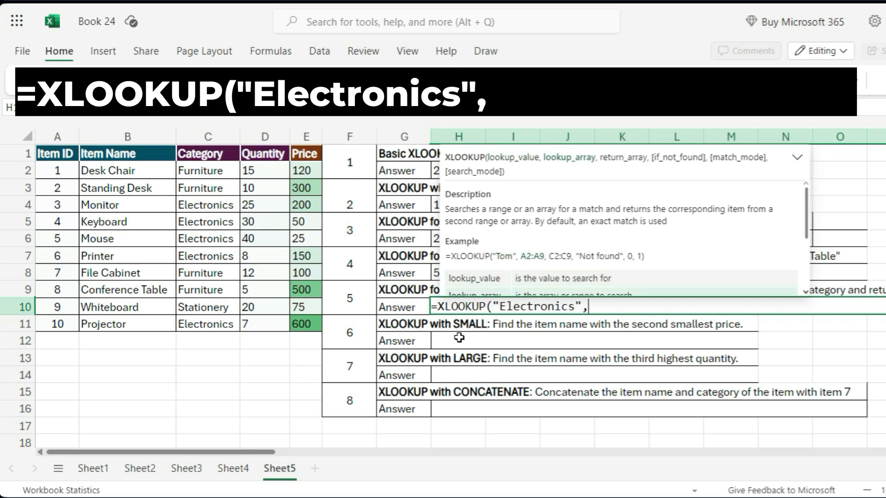
{"action": "left_click", "coordinate": [224, 175]}
{"action": "left_click_drag", "start_coordinate": [225, 174], "coordinate": [231, 322]}
{"action": "type", "text": ","}
{"action": "left_click_drag", "start_coordinate": [305, 171], "coordinate": [296, 323]}
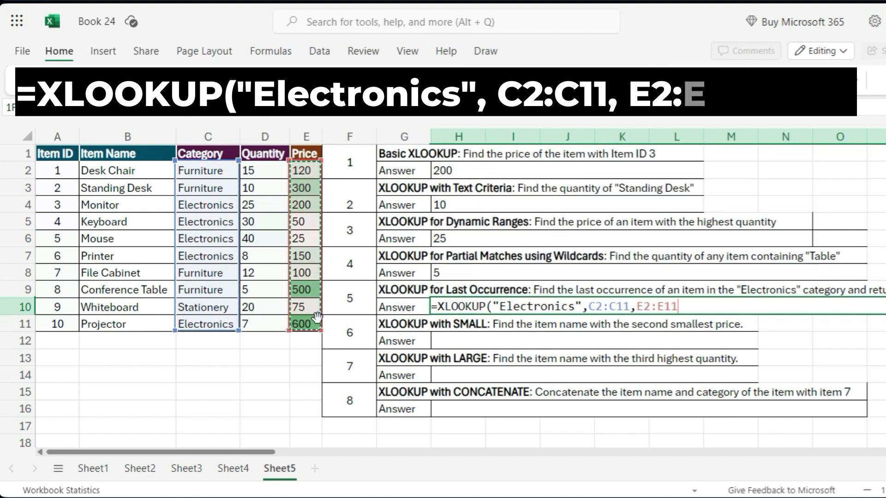
{"action": "type", "text": ",,"}
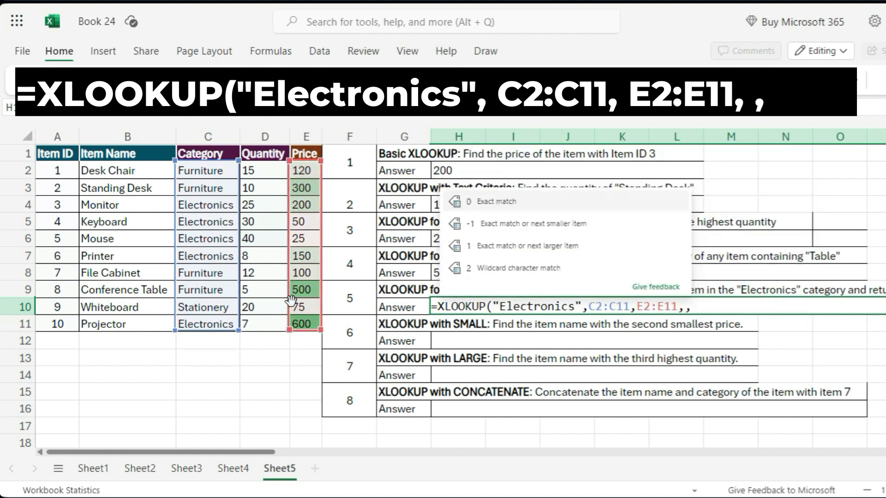
{"action": "type", "text": "2,-1)"}
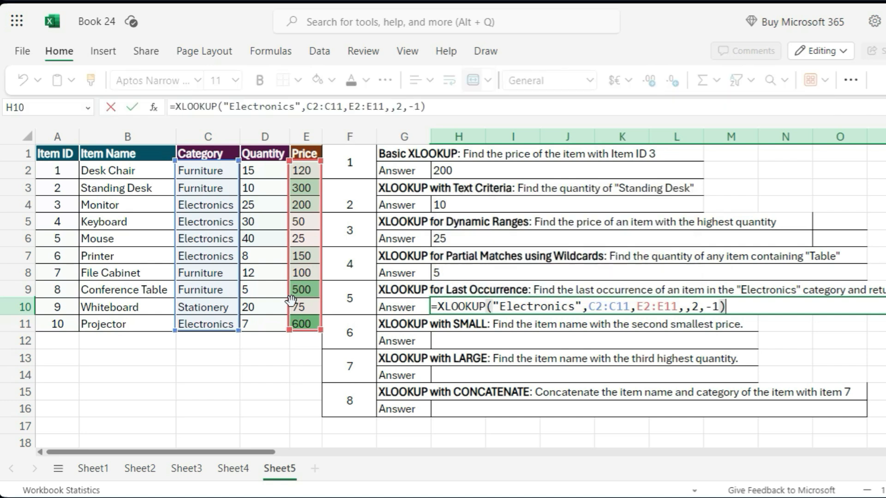
{"action": "key", "text": "Return"}
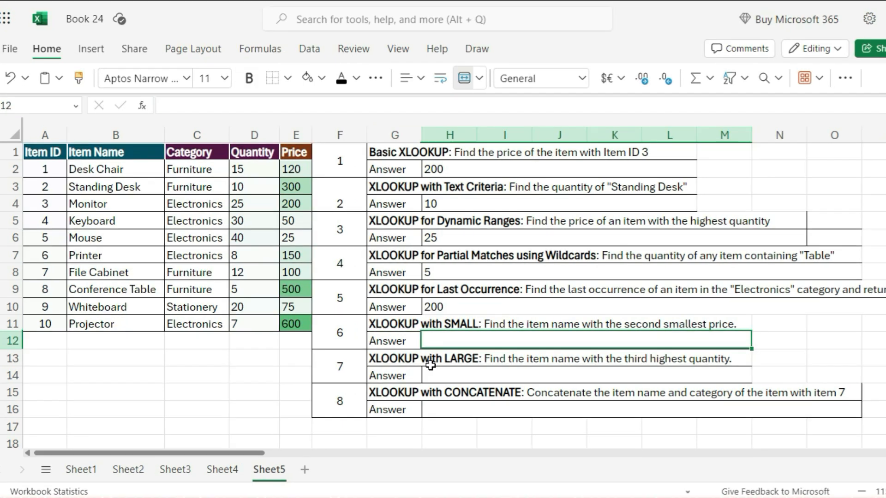
In the sixth answer cell, enter =XLOOKUP(SMALL(E2:E11,2),E2:E11,B2:B11) to get the item with the second smallest price
{"action": "double_click", "coordinate": [431, 340]}
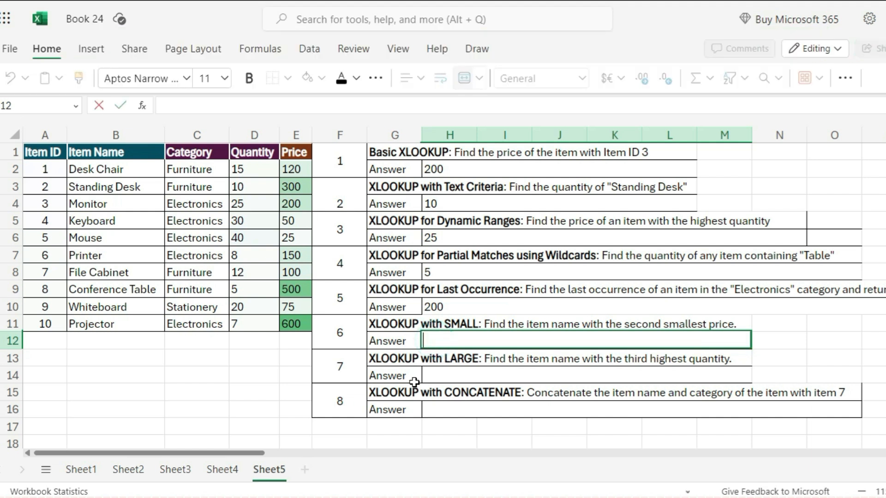
{"action": "type", "text": "=xloo"}
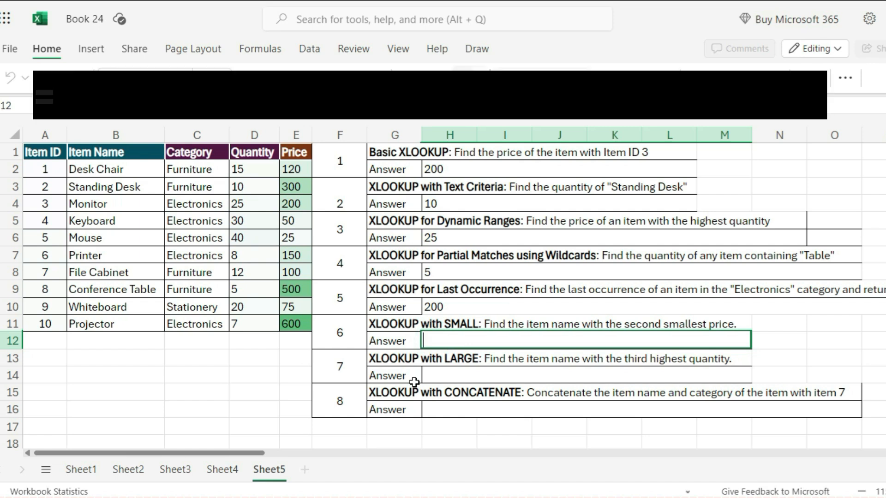
{"action": "key", "text": "Tab"}
{"action": "type", "text": "small"}
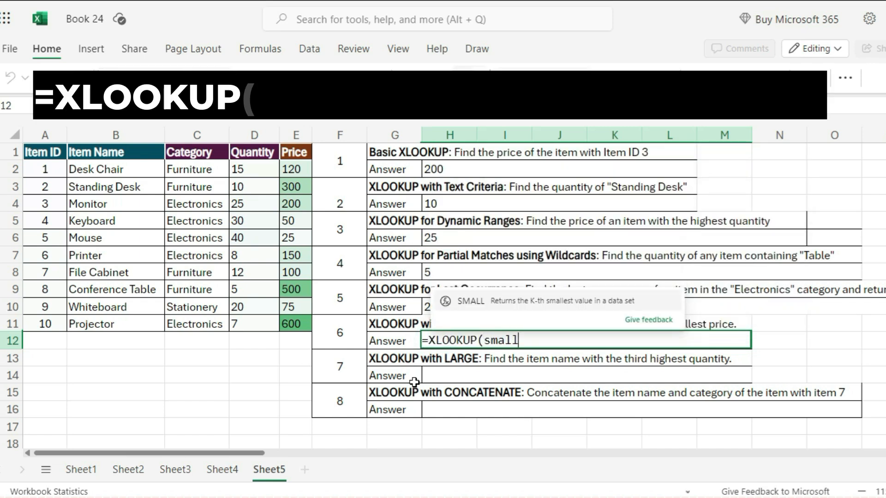
{"action": "key", "text": "Tab"}
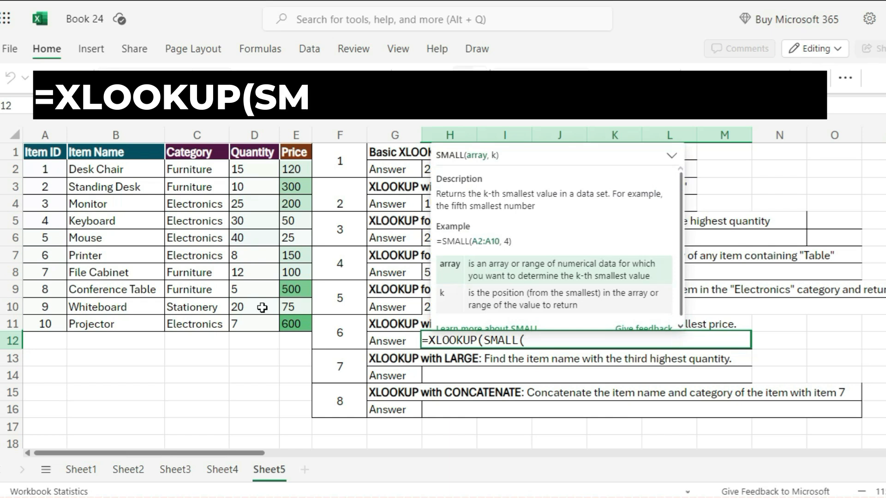
{"action": "left_click_drag", "start_coordinate": [290, 169], "coordinate": [295, 321]}
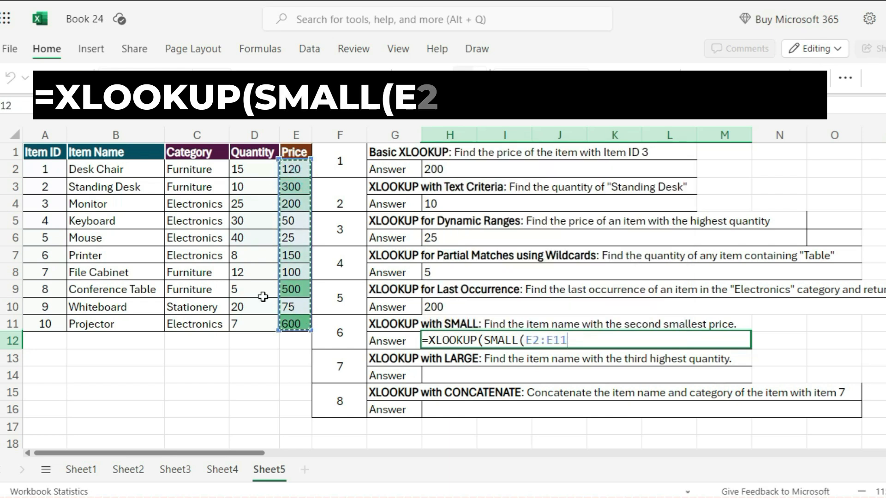
{"action": "type", "text": ",2),"}
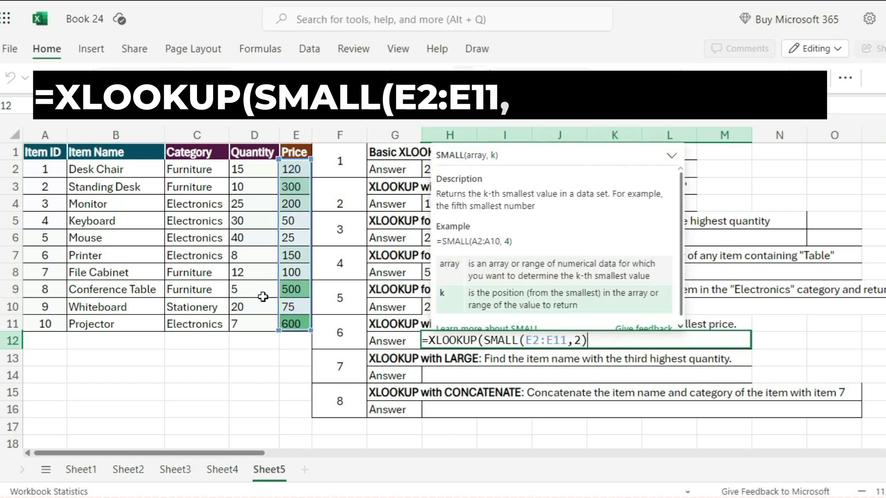
{"action": "left_click_drag", "start_coordinate": [291, 169], "coordinate": [293, 320]}
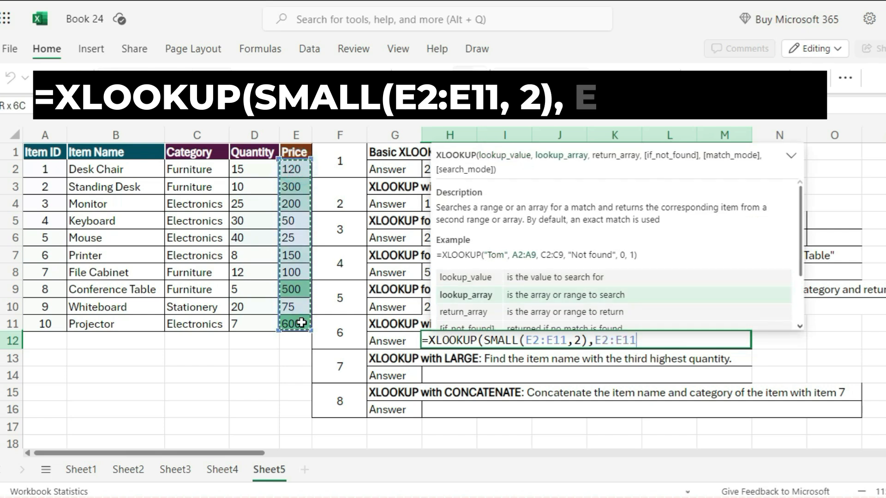
{"action": "type", "text": ","}
{"action": "left_click_drag", "start_coordinate": [111, 170], "coordinate": [108, 322]}
{"action": "type", "text": ")"}
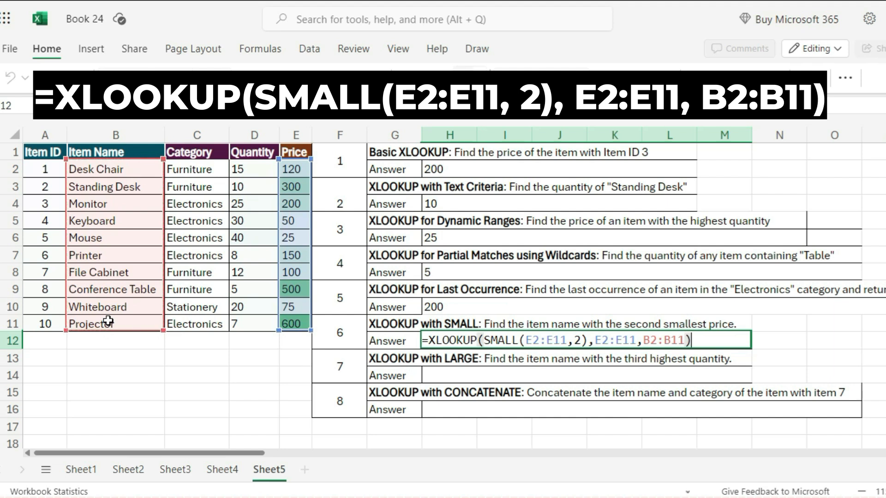
{"action": "key", "text": "Return"}
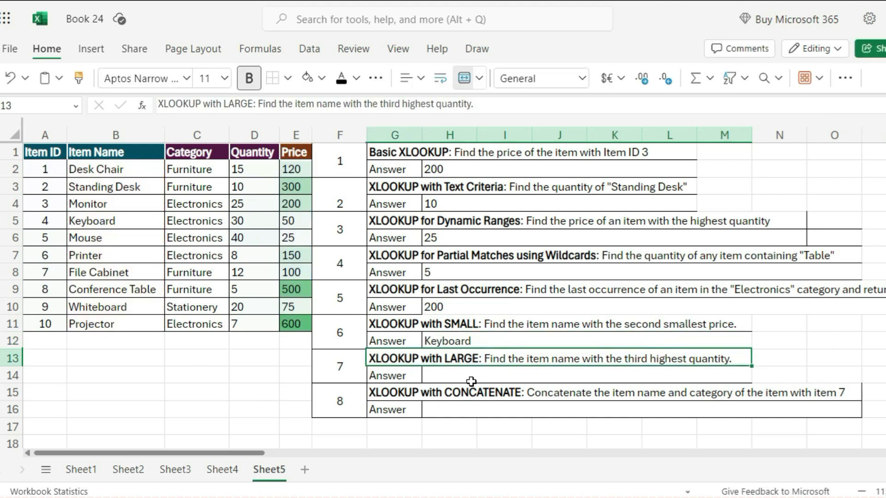
In the seventh answer cell, enter =XLOOKUP(LARGE(D2:D11,3),D2:D11,B2:B11) to get the item with the third highest quantity
{"action": "left_click", "coordinate": [446, 376]}
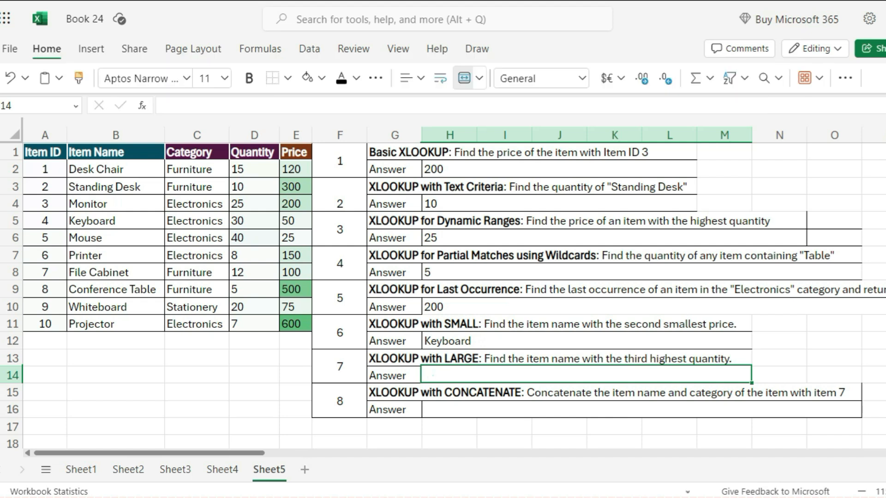
{"action": "double_click", "coordinate": [433, 376]}
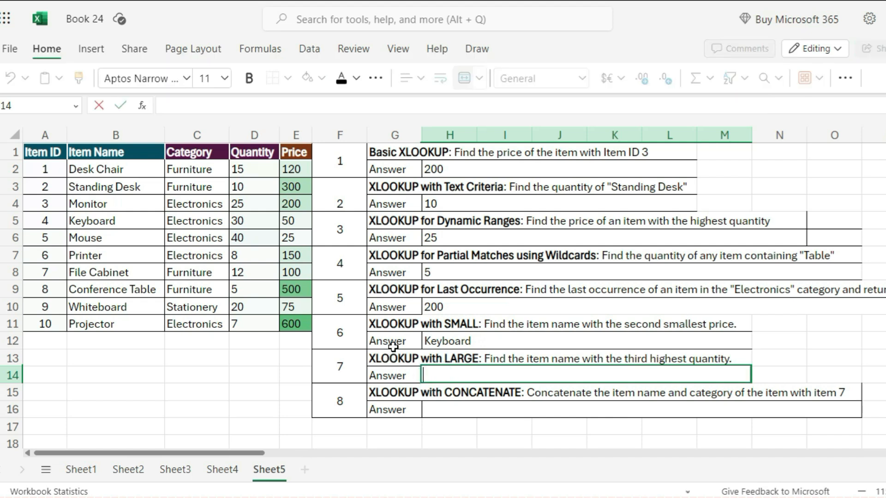
{"action": "type", "text": "=XLOO"}
{"action": "key", "text": "Tab"}
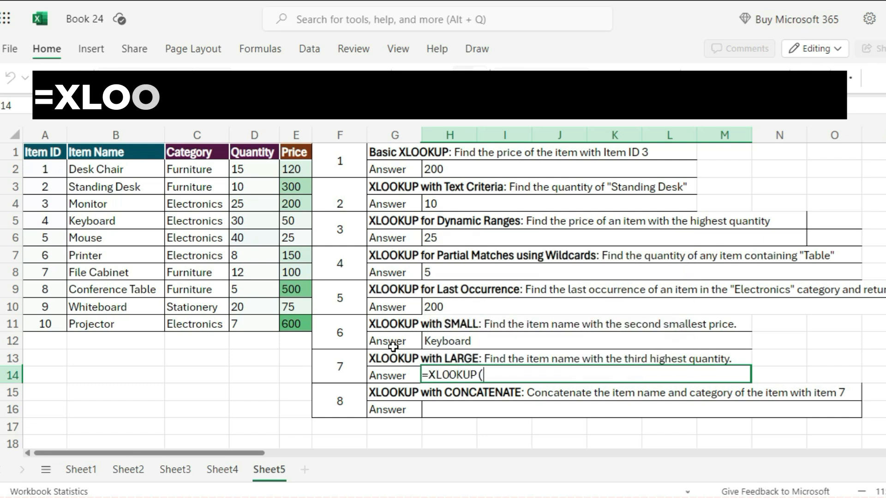
{"action": "type", "text": "larg"}
{"action": "key", "text": "Tab"}
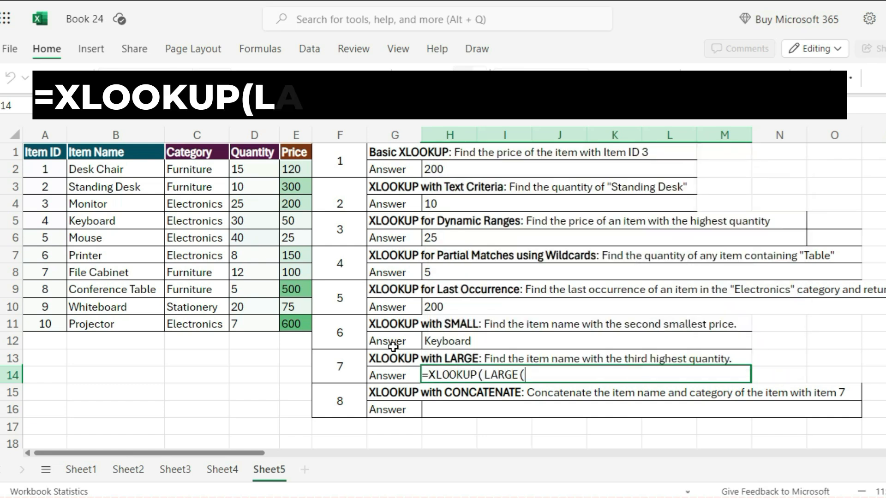
{"action": "left_click_drag", "start_coordinate": [249, 169], "coordinate": [267, 319]}
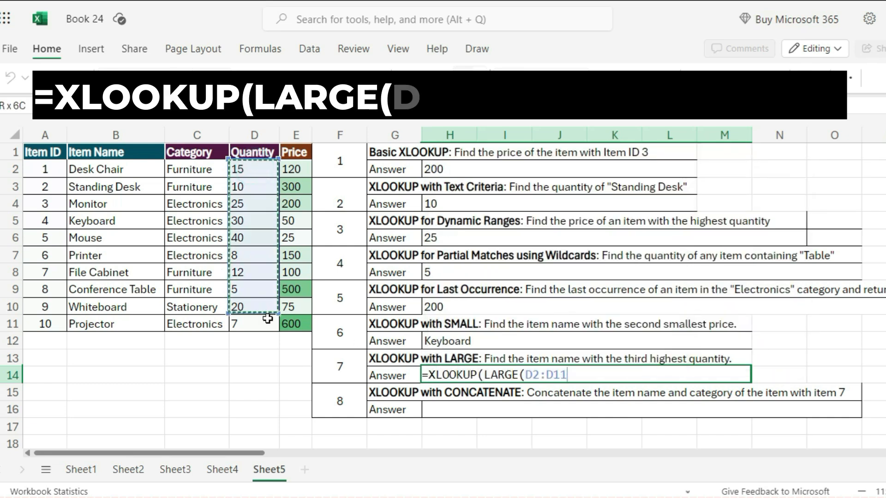
{"action": "type", "text": ",3),"}
{"action": "left_click_drag", "start_coordinate": [258, 170], "coordinate": [251, 328]}
{"action": "type", "text": ","}
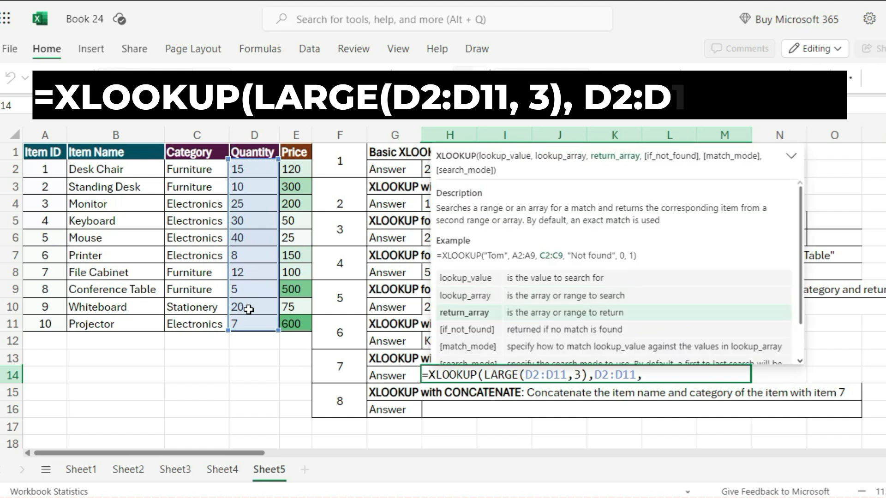
{"action": "left_click_drag", "start_coordinate": [104, 170], "coordinate": [110, 319]}
{"action": "type", "text": ")"}
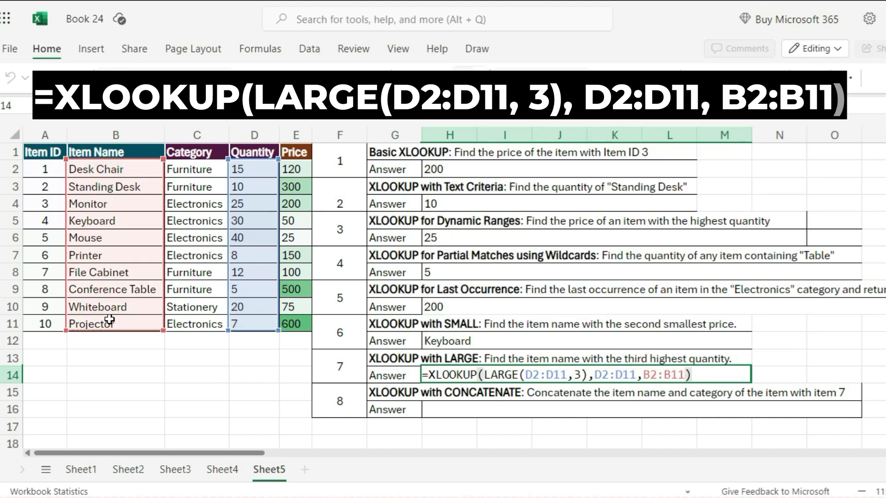
{"action": "key", "text": "Return"}
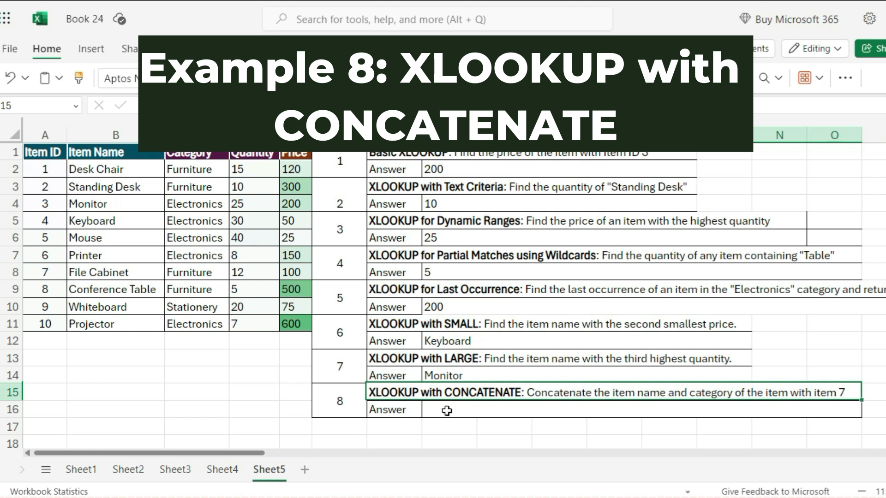
In the eighth answer cell, enter =XLOOKUP(7,A2:A11,B2:B11)&"-"&XLOOKUP(7,A2:A11,C2:C11) to join item 7's name and category
{"action": "left_click", "coordinate": [446, 411]}
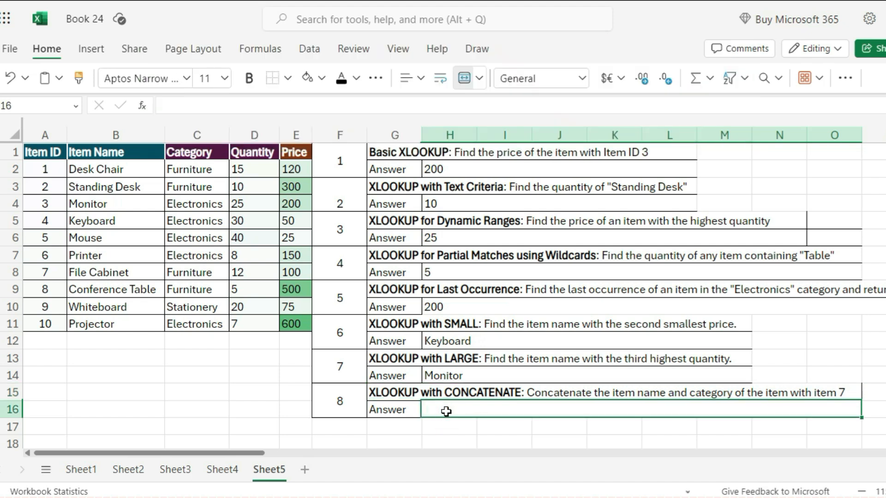
{"action": "double_click", "coordinate": [446, 411]}
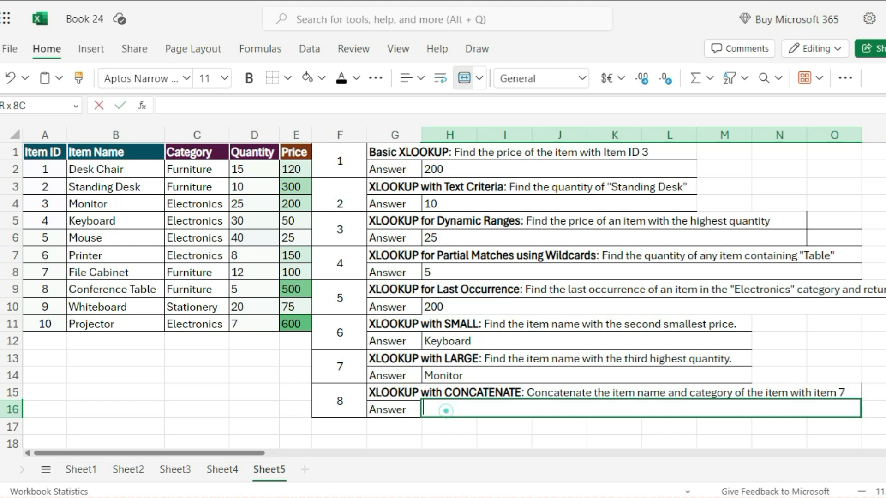
{"action": "type", "text": "=XLOO"}
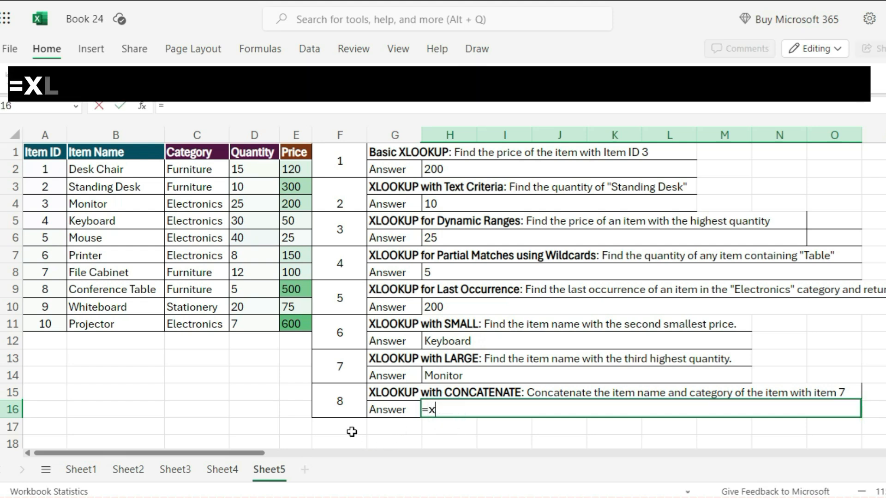
{"action": "key", "text": "Tab"}
{"action": "type", "text": "7,"}
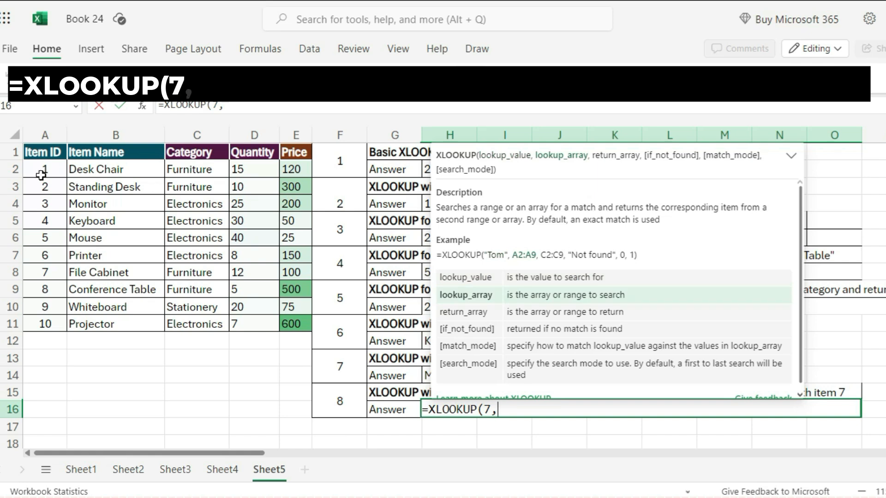
{"action": "left_click_drag", "start_coordinate": [41, 175], "coordinate": [46, 326]}
{"action": "type", "text": ","}
{"action": "left_click_drag", "start_coordinate": [102, 174], "coordinate": [129, 314]}
{"action": "type", "text": ")&"}
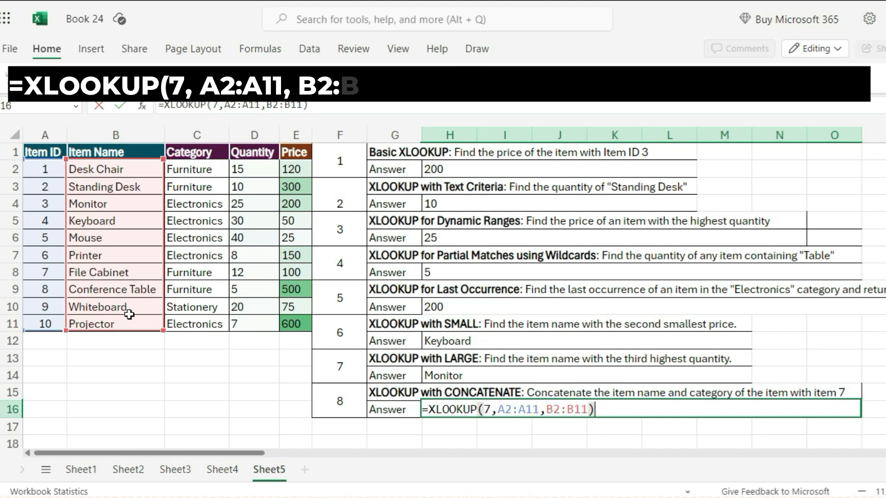
{"action": "type", "text": "\" -"}
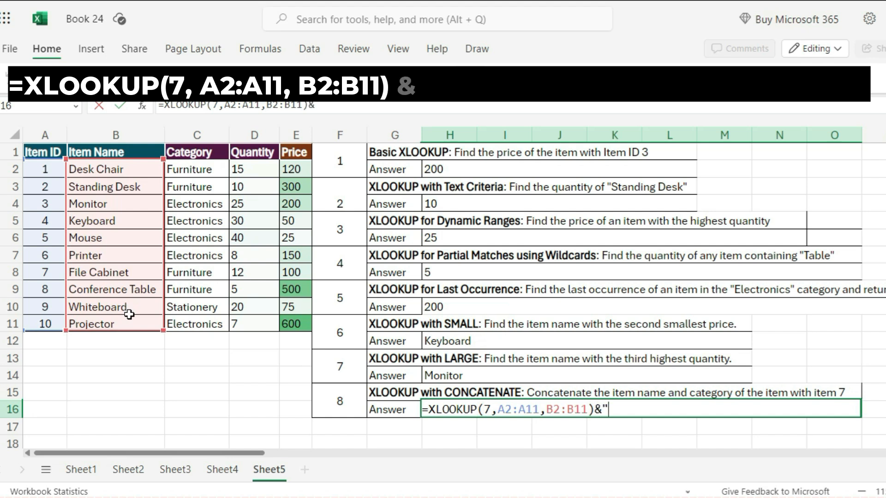
{"action": "type", "text": " \"&"}
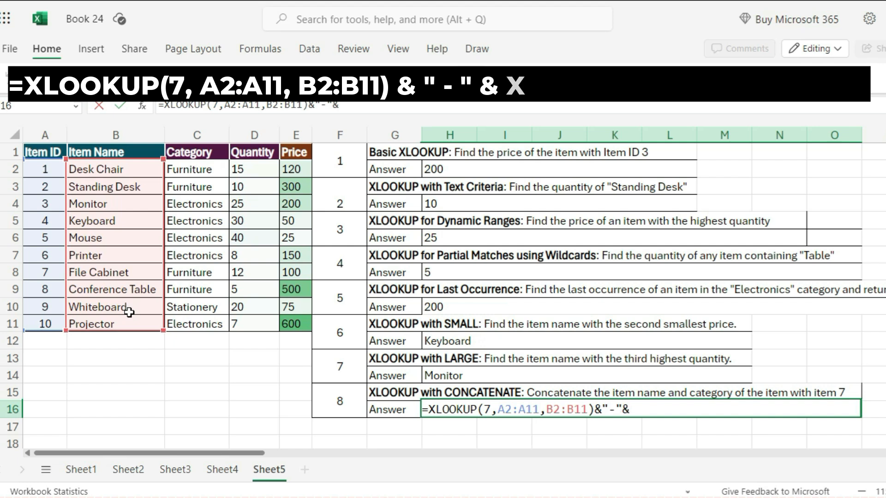
{"action": "type", "text": "xl"}
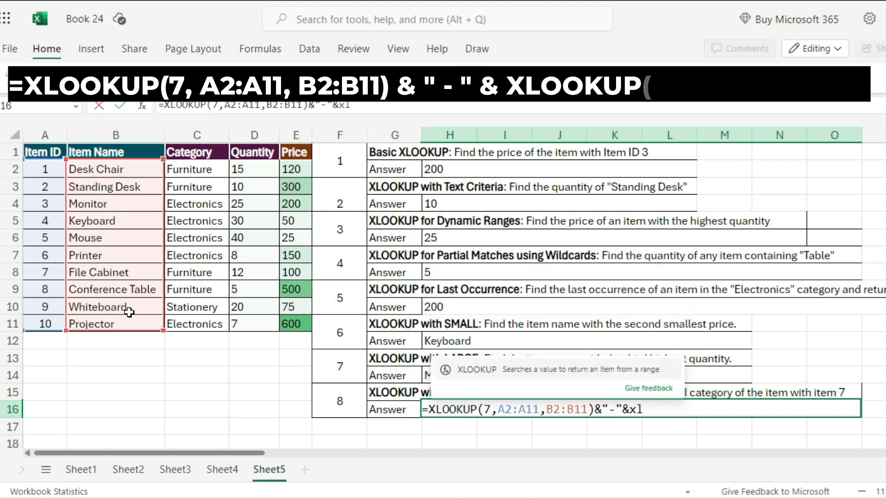
{"action": "key", "text": "Tab"}
{"action": "type", "text": "7"}
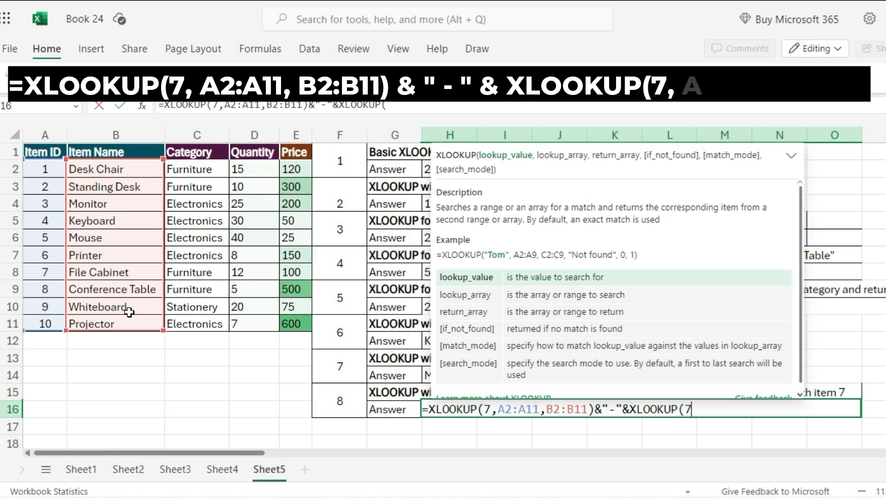
{"action": "type", "text": ","}
{"action": "left_click_drag", "start_coordinate": [53, 171], "coordinate": [46, 323]}
{"action": "type", "text": ","}
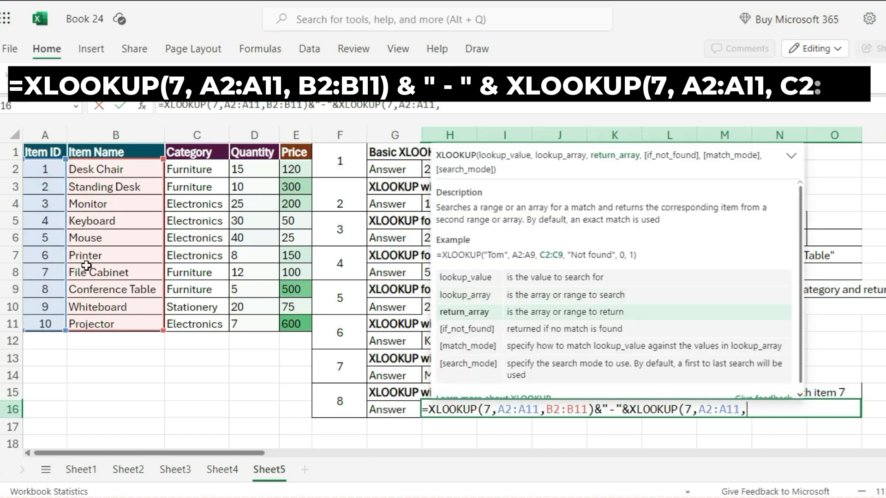
{"action": "left_click_drag", "start_coordinate": [203, 174], "coordinate": [189, 324]}
{"action": "type", "text": ")"}
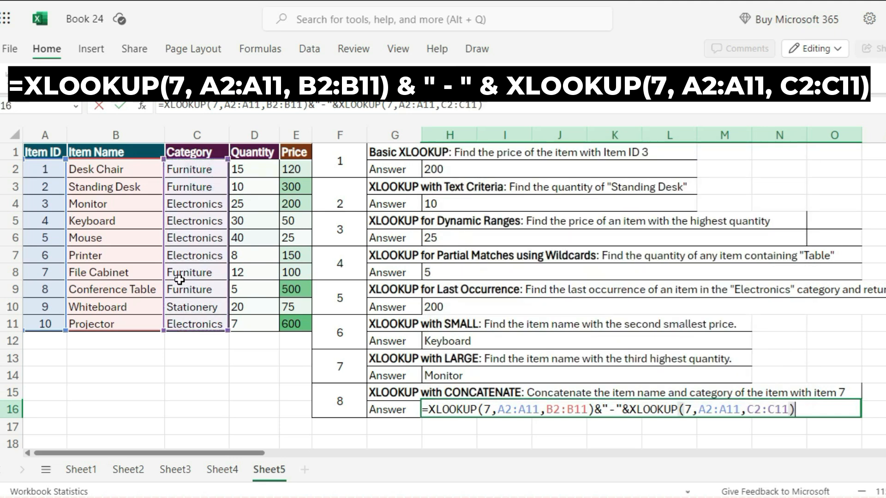
{"action": "key", "text": "Return"}
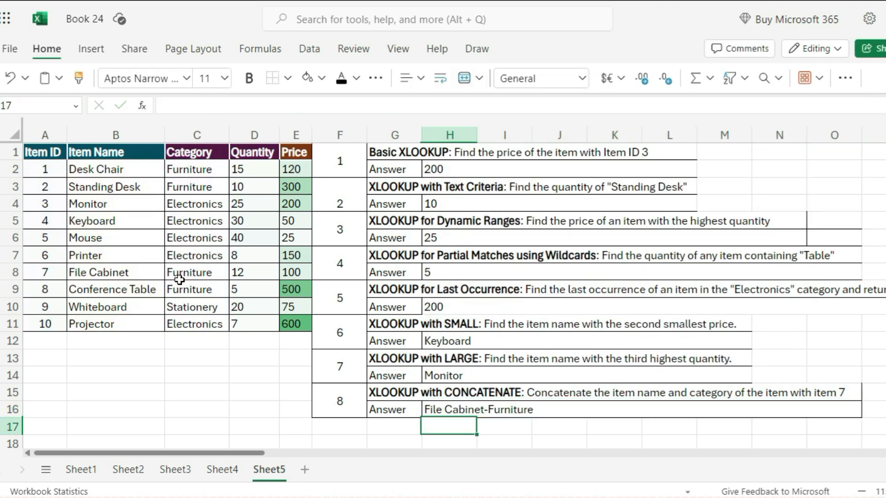